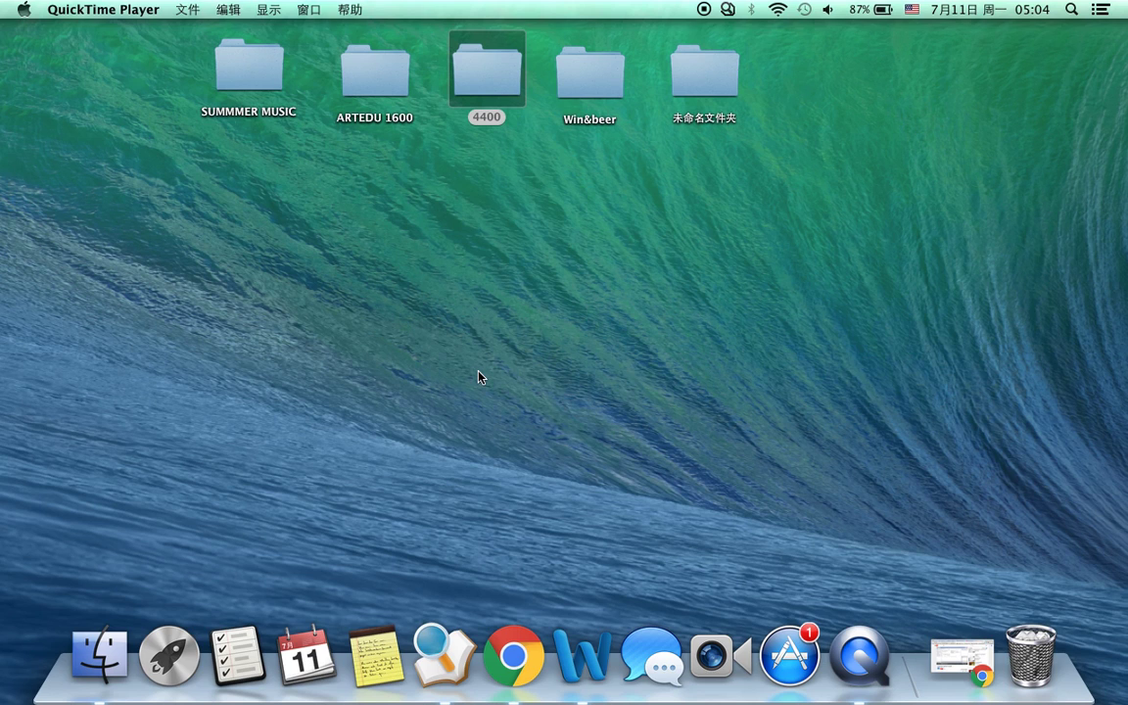
Find Small Stata 14.1 in Launchpad from the Dock
click(169, 654)
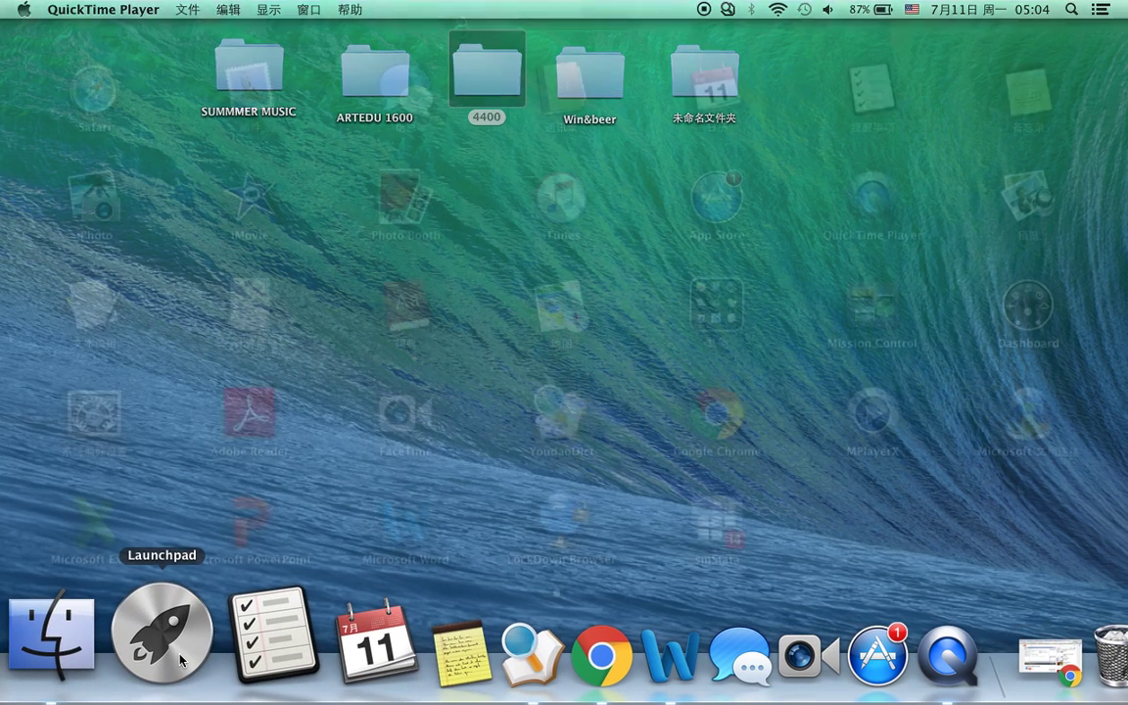
click(709, 554)
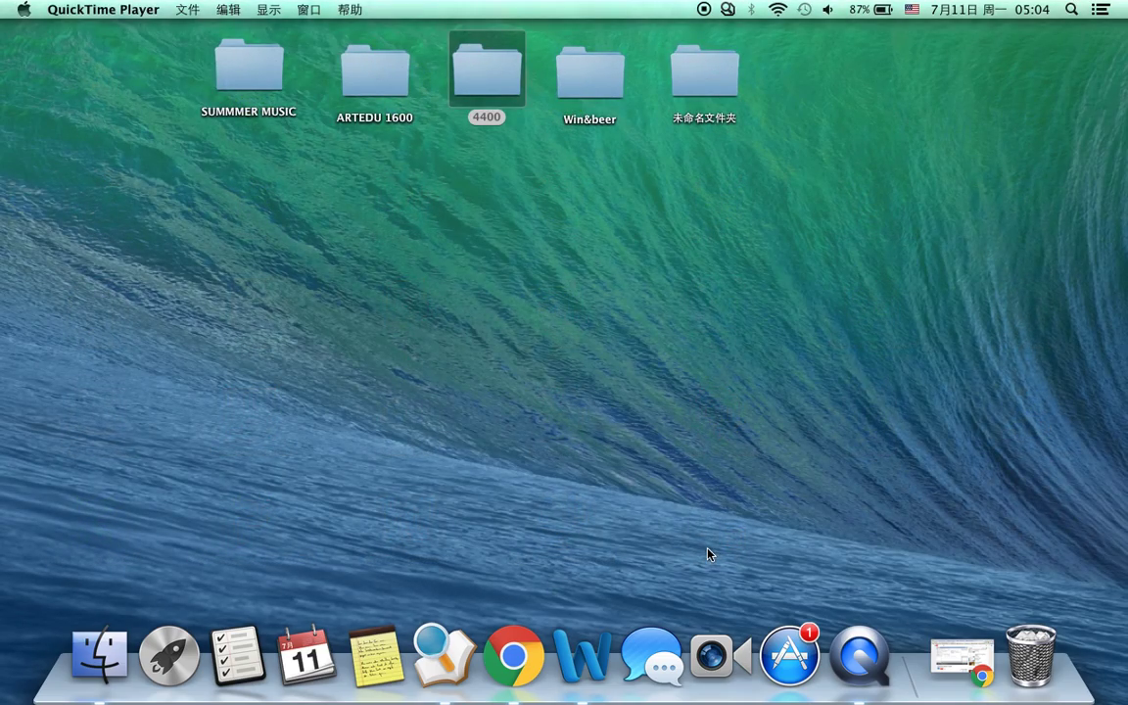
click(157, 647)
Start Small Stata and import the Week 3 data set .xls, using the first row as variable names
click(701, 501)
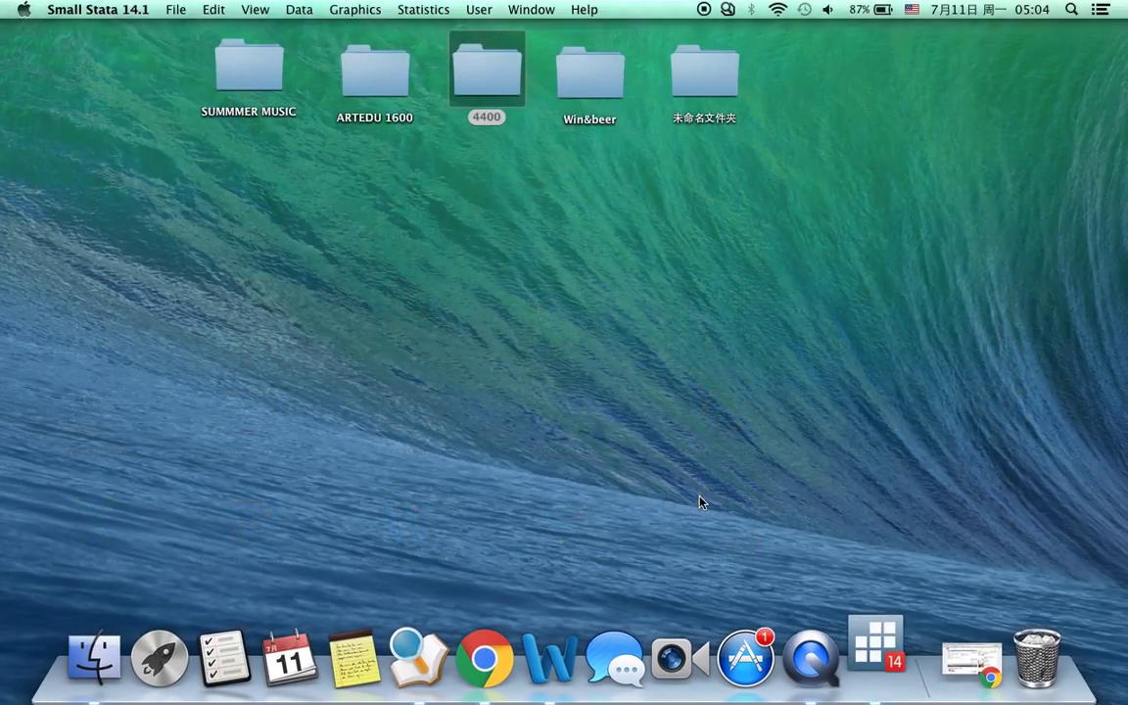
click(164, 7)
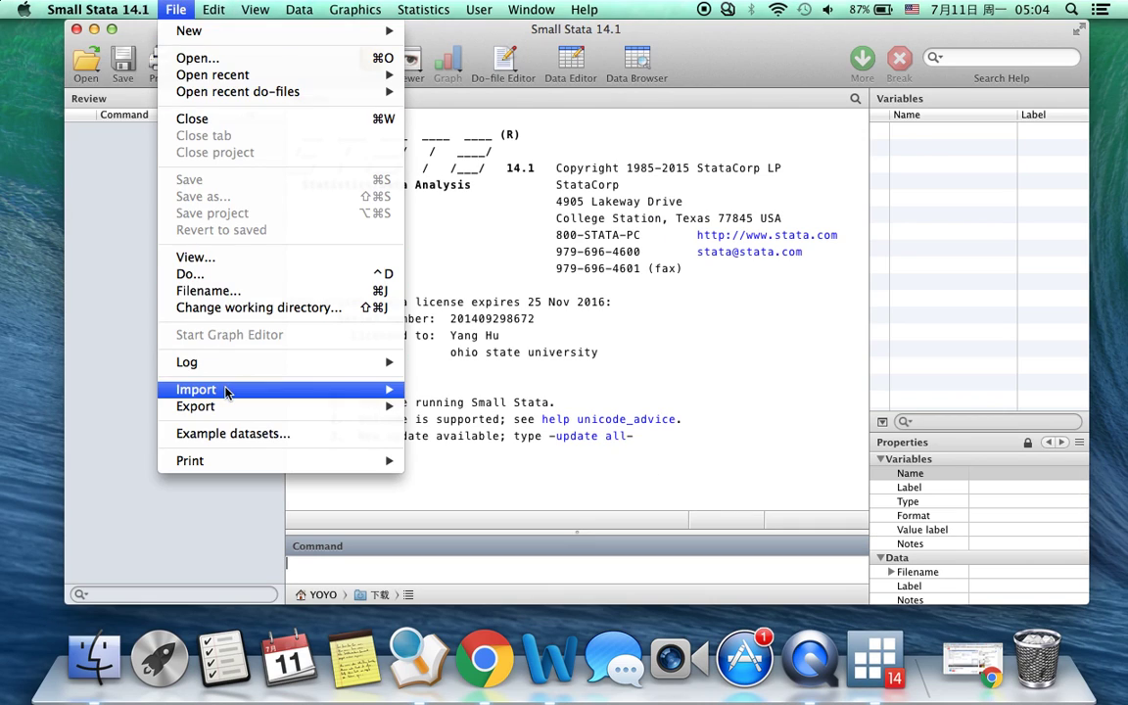
mouse_move(225, 389)
click(421, 390)
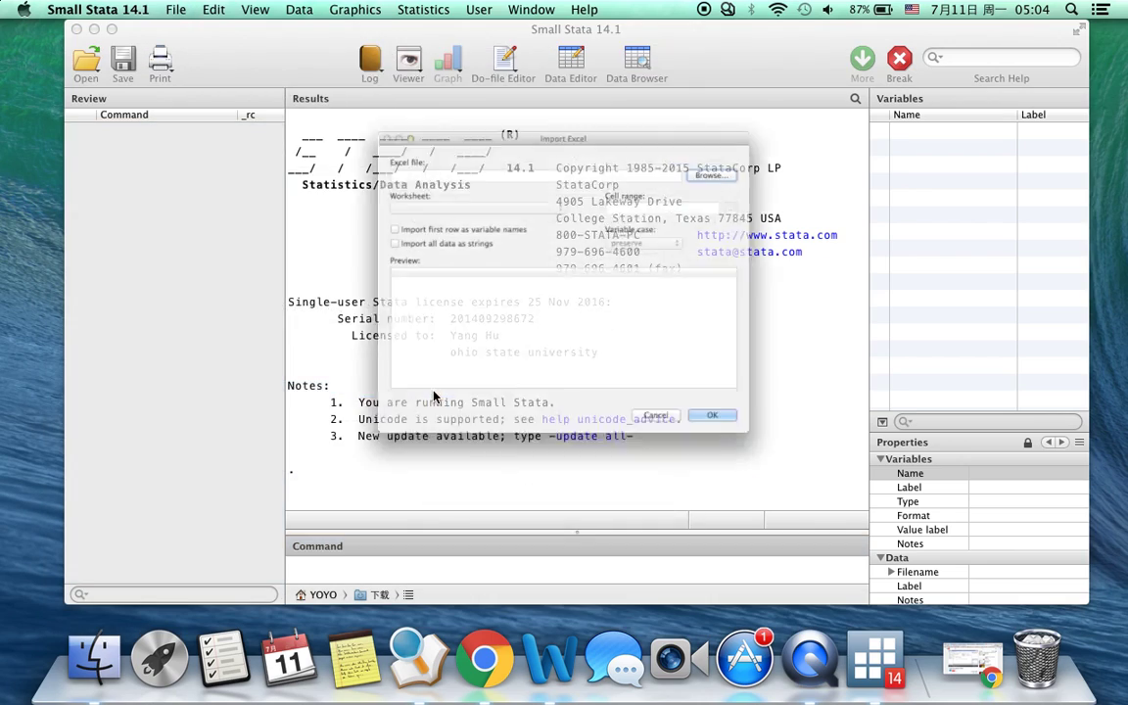
click(772, 124)
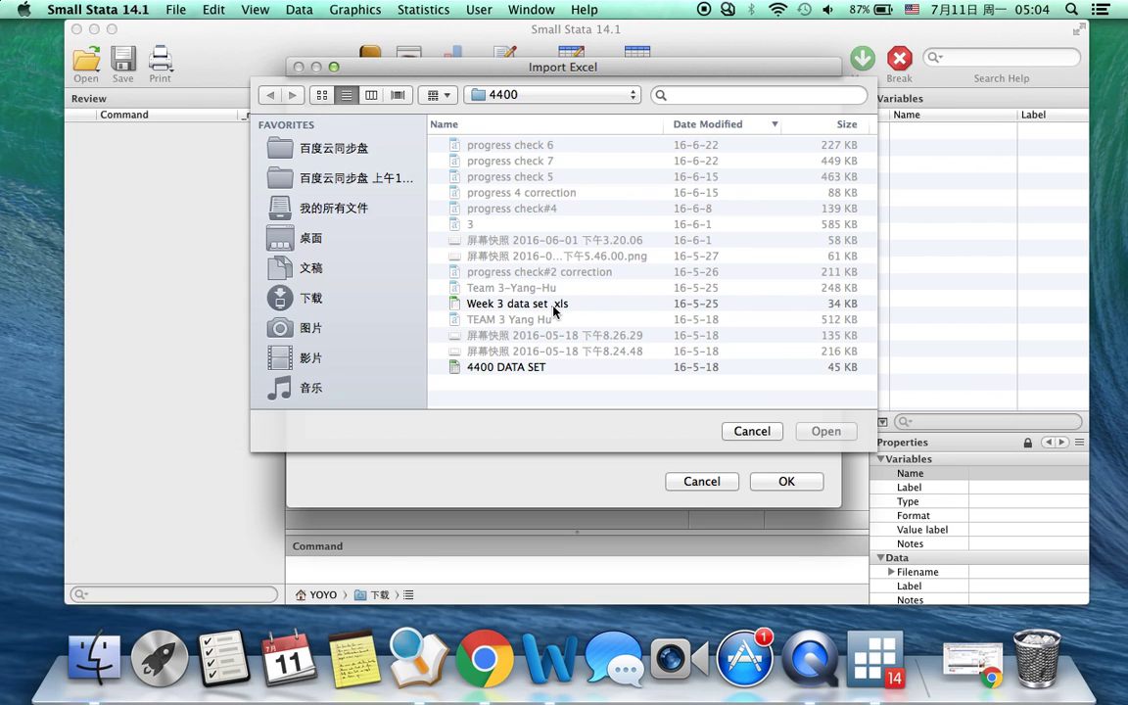
click(554, 310)
click(825, 431)
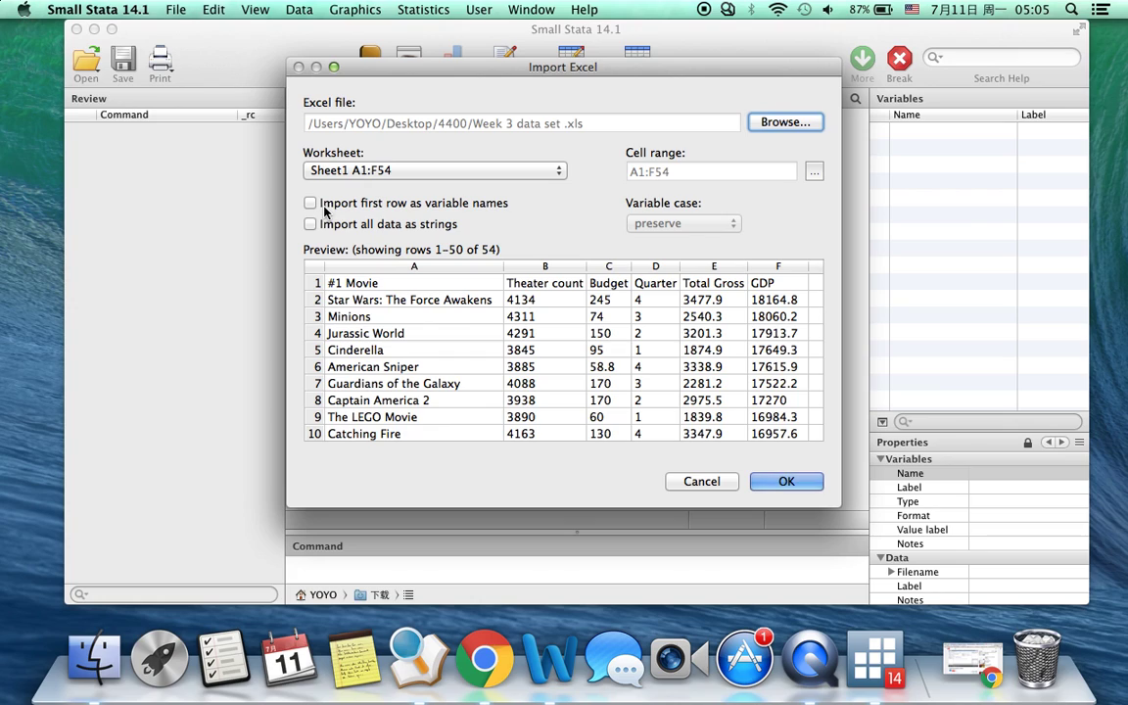
click(428, 204)
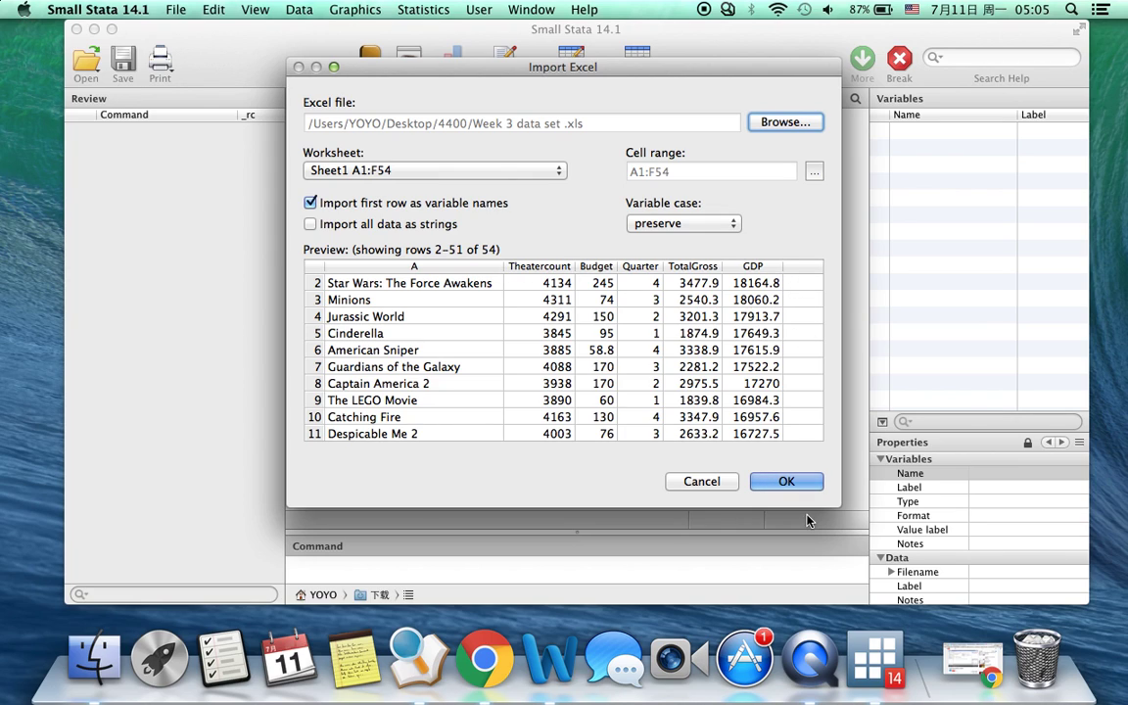
click(787, 481)
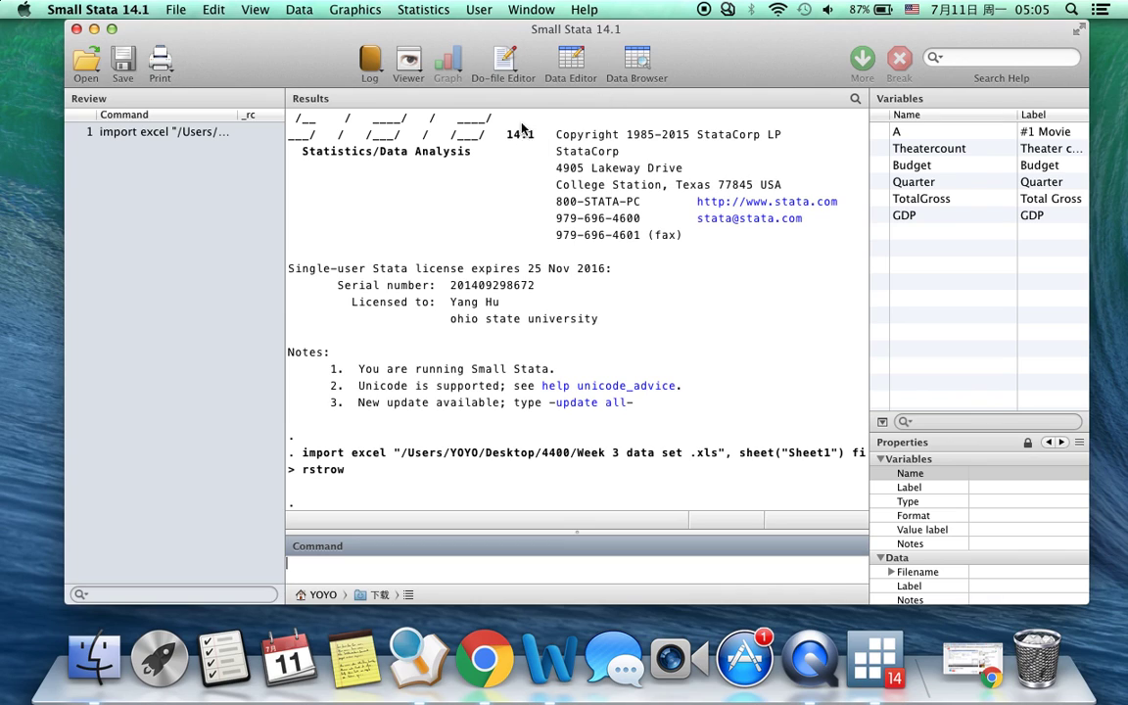
click(577, 76)
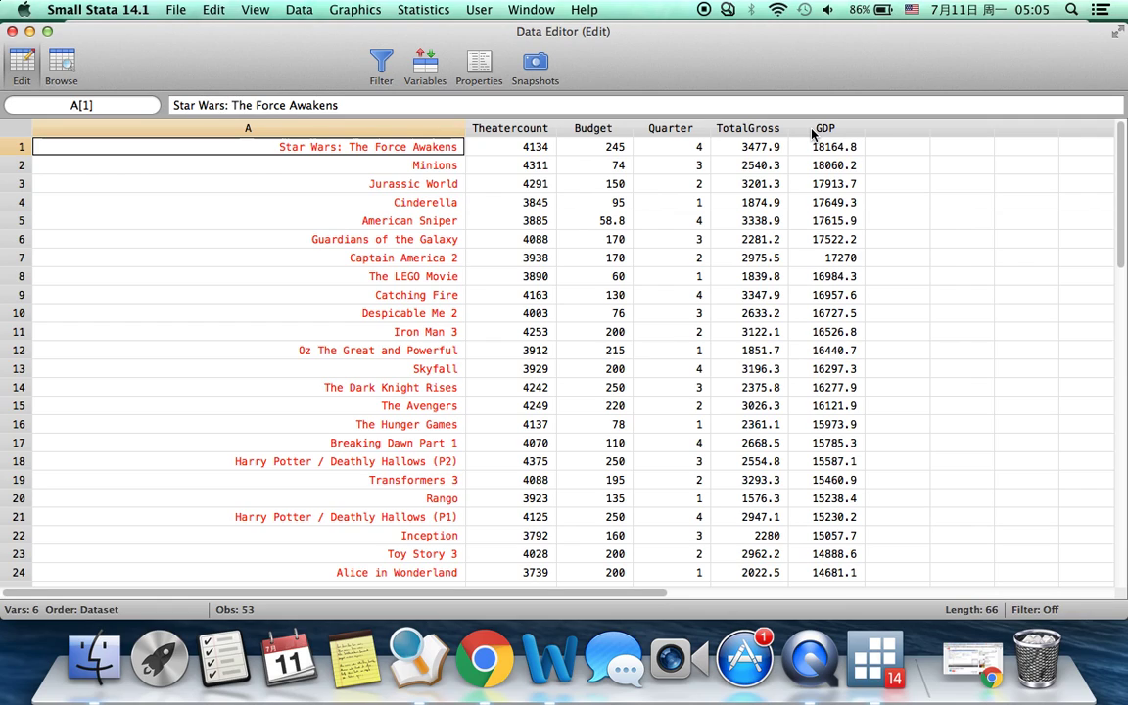
click(518, 128)
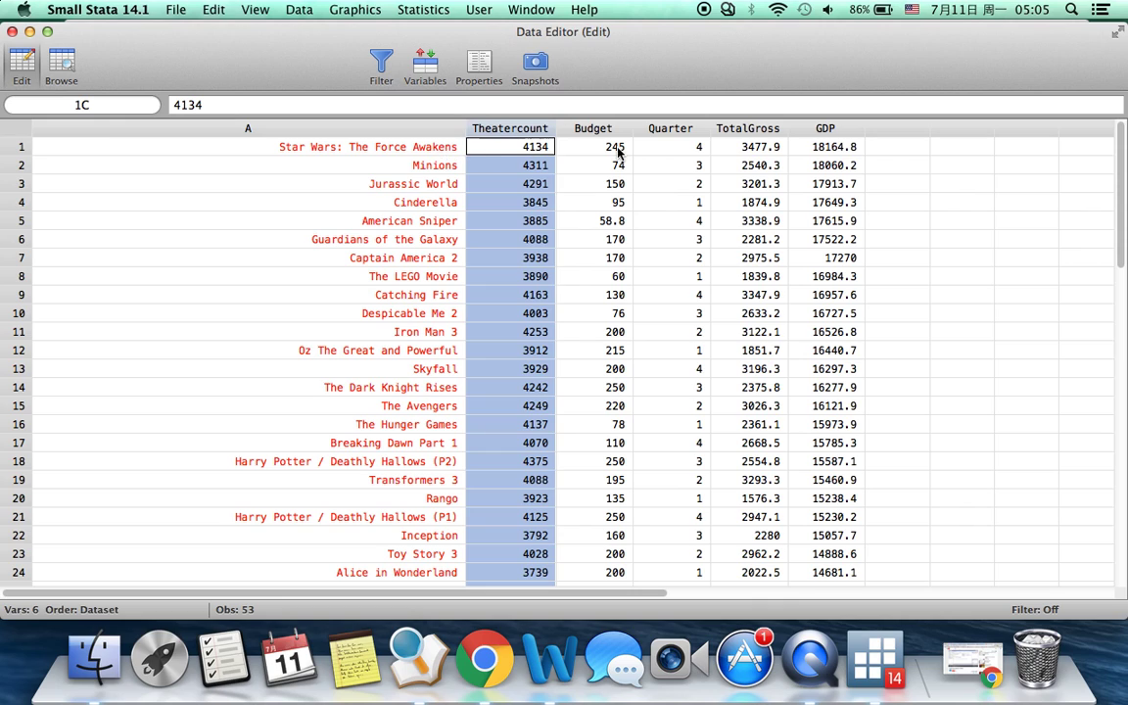
click(12, 32)
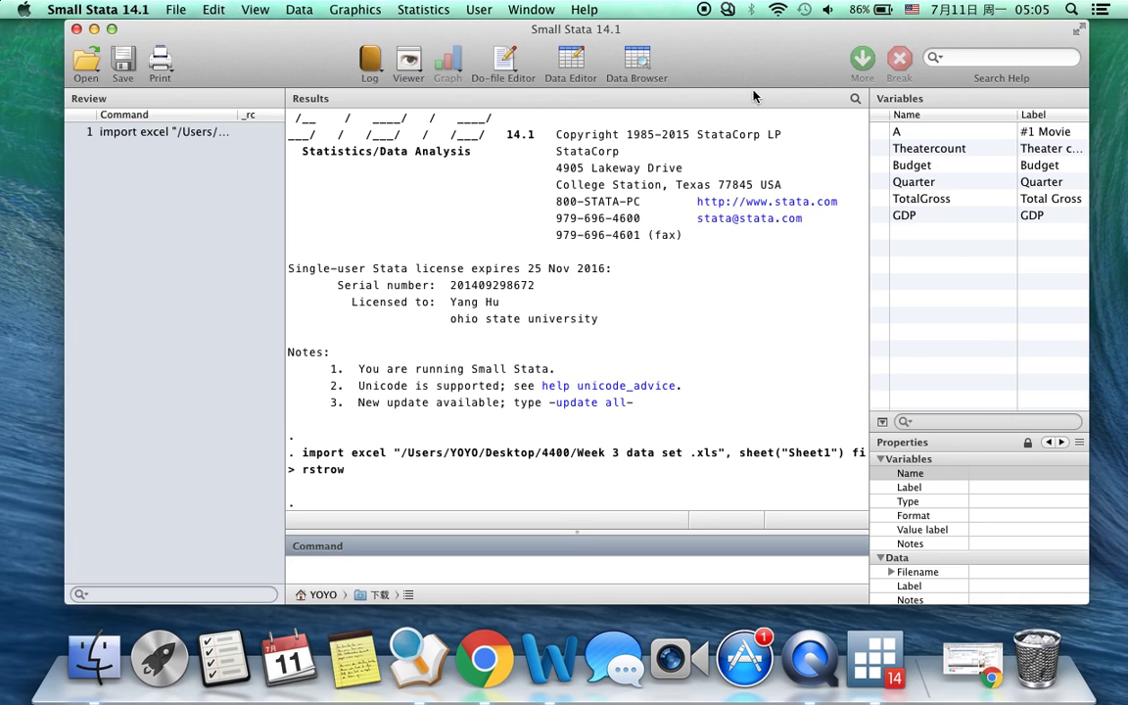
click(641, 61)
click(680, 132)
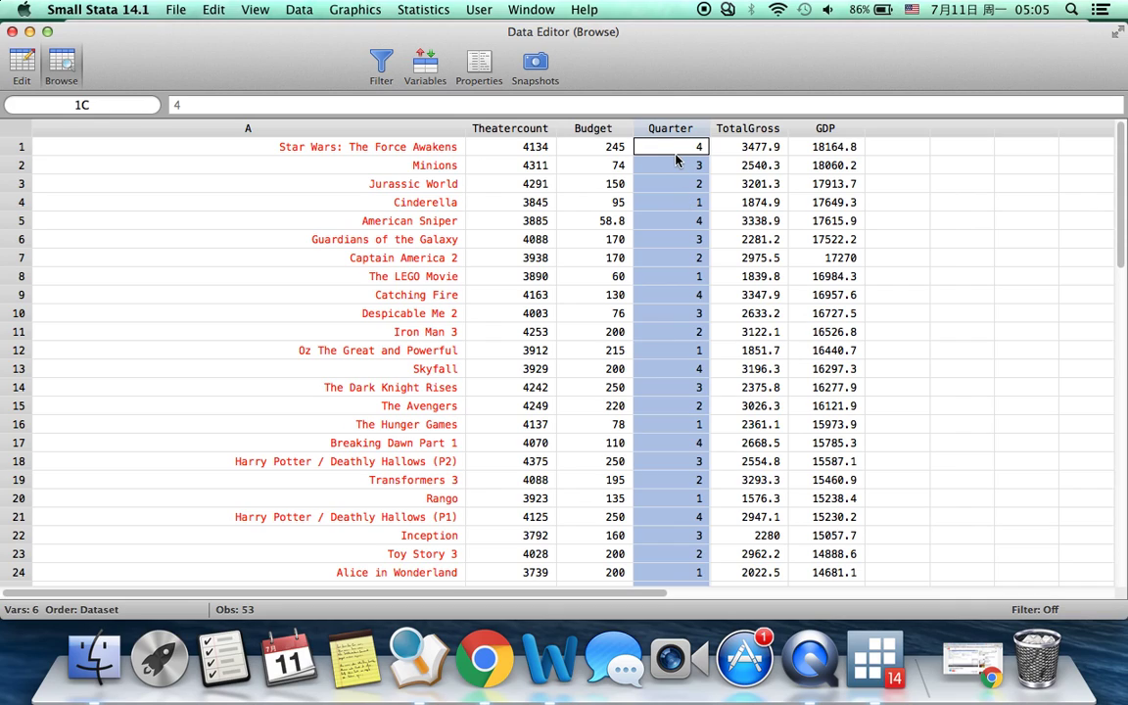
click(12, 32)
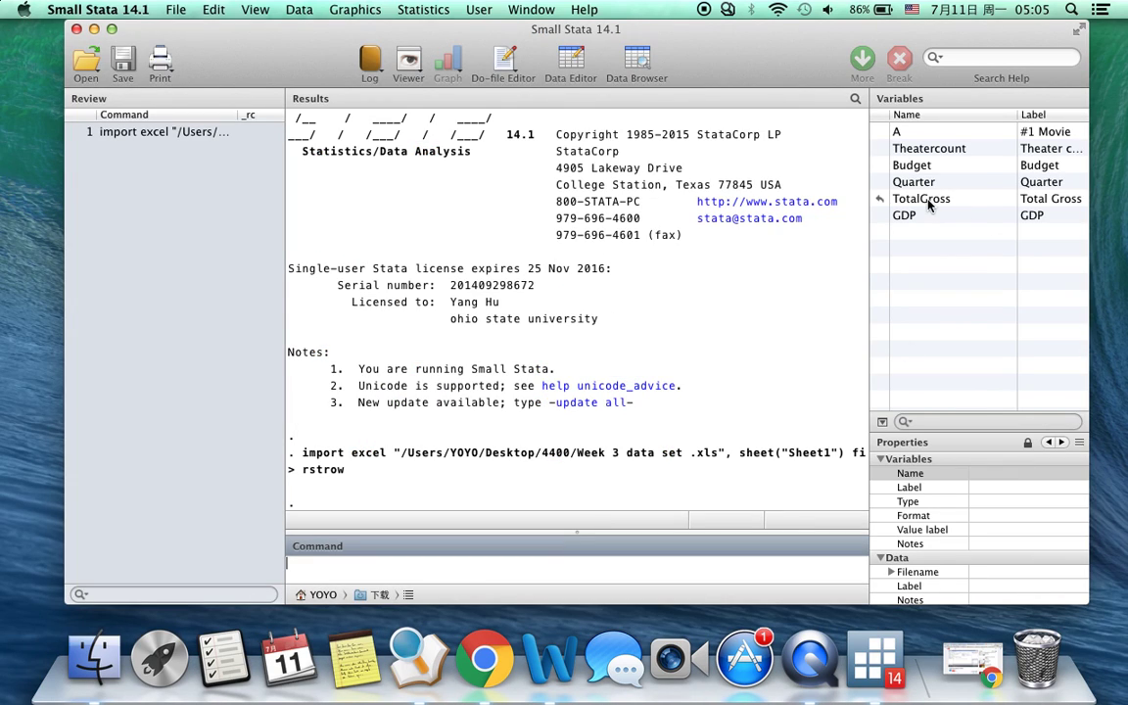
click(371, 569)
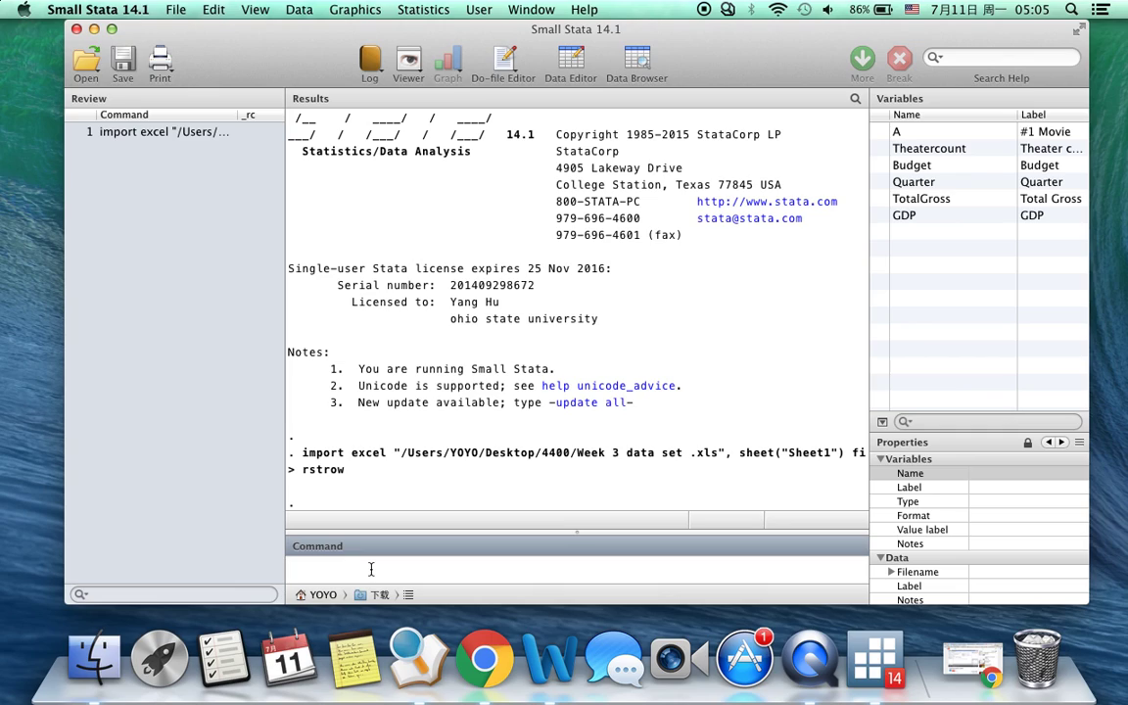
Run 'tabulate Quarter, g(m)' to create dummies m1–m4, then start typing 'rename m1 quarter1'
text(tabi)
key(BackSpace)
text(u)
text(late)
text( Quarter)
text(, g()
text(m)
key(Return)
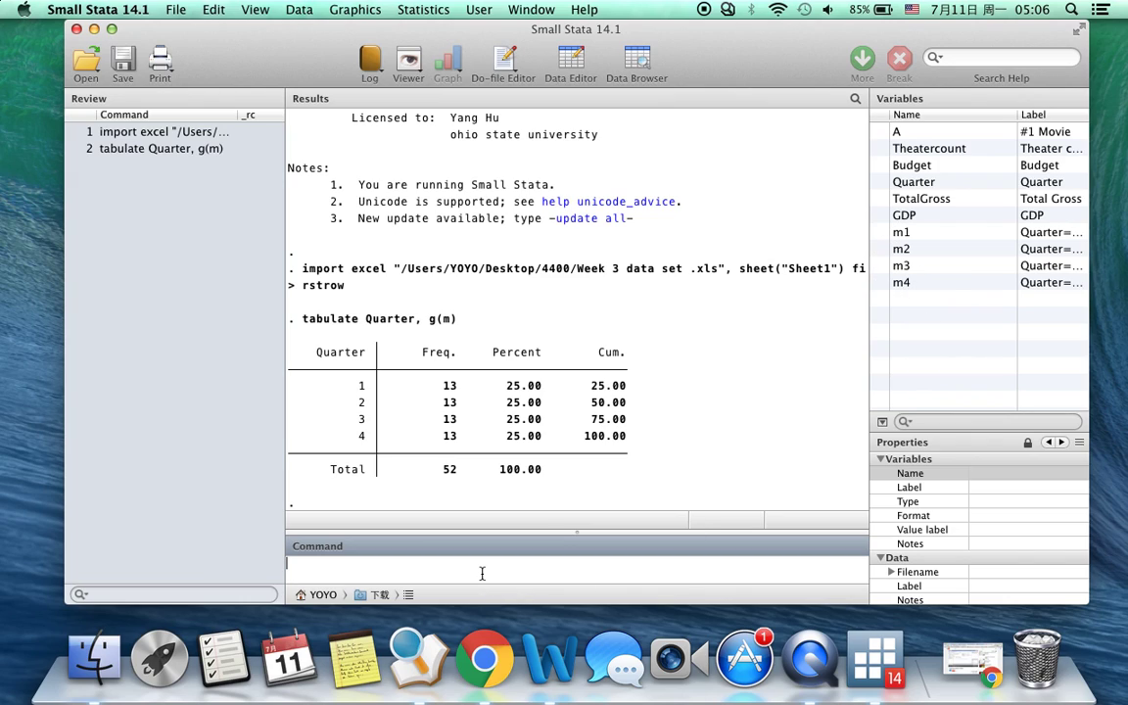
text(rename )
text(m)
text(1 )
text(quarter)
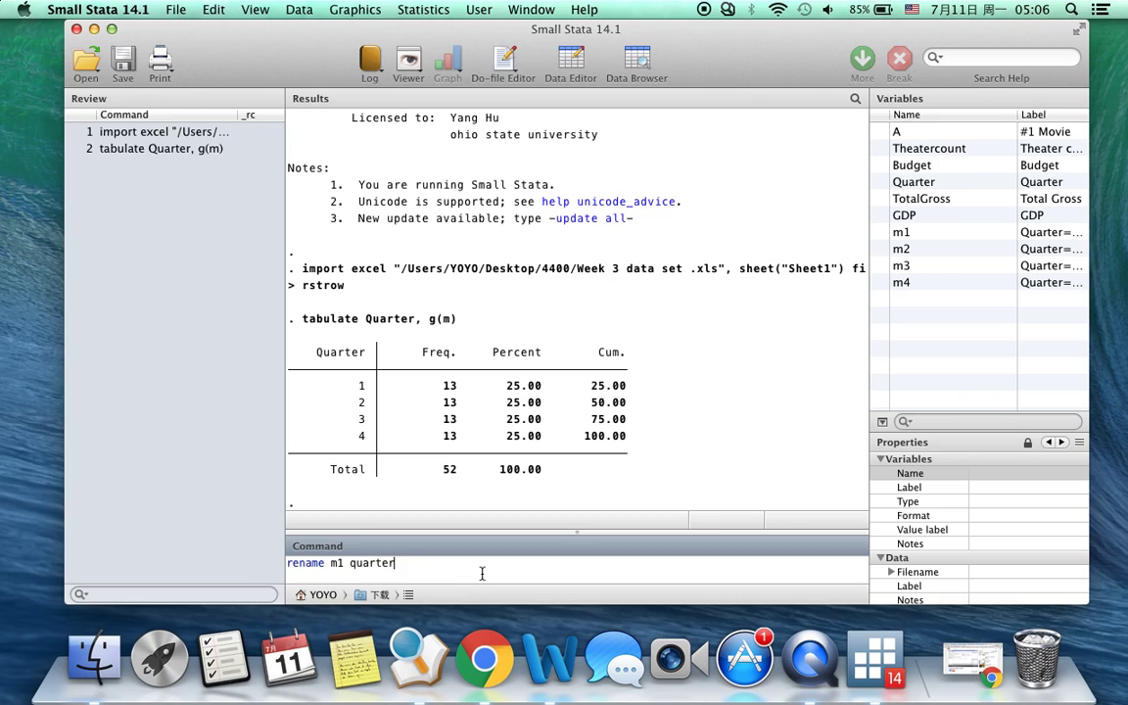
text(1)
Run four rename commands, mapping m1, m2, m3, m4 to quarter1, quarter2, quarter3, quarter4
key(Return)
text(r)
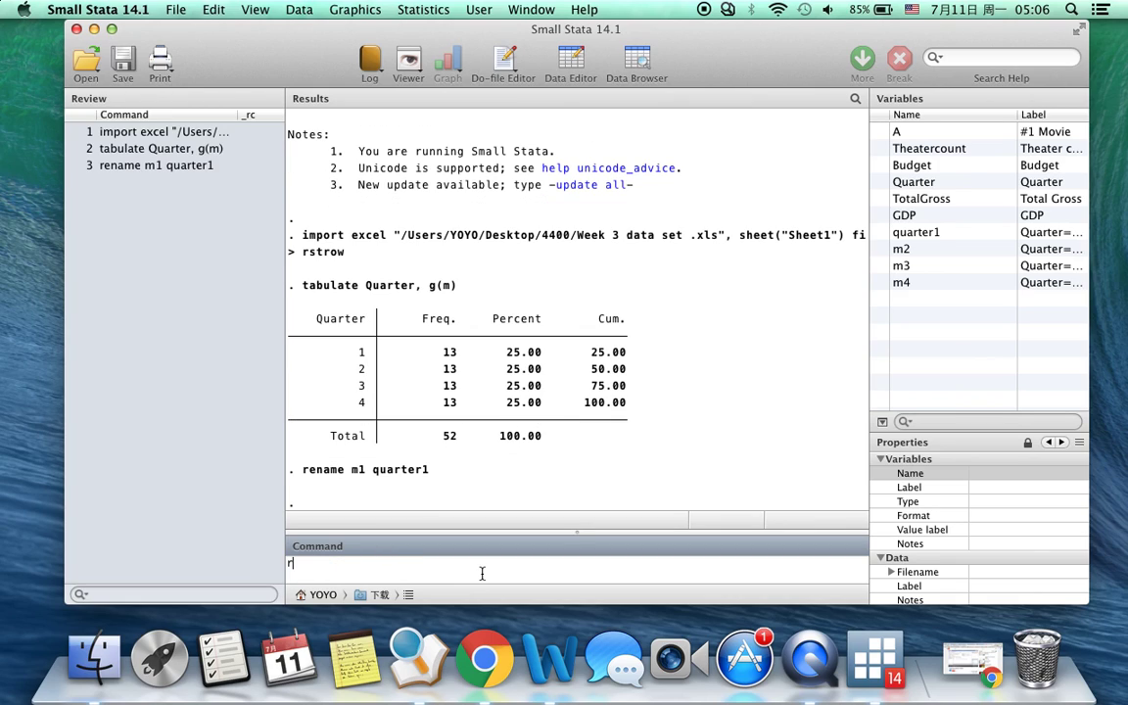
text(ename m)
text(2 quarter)
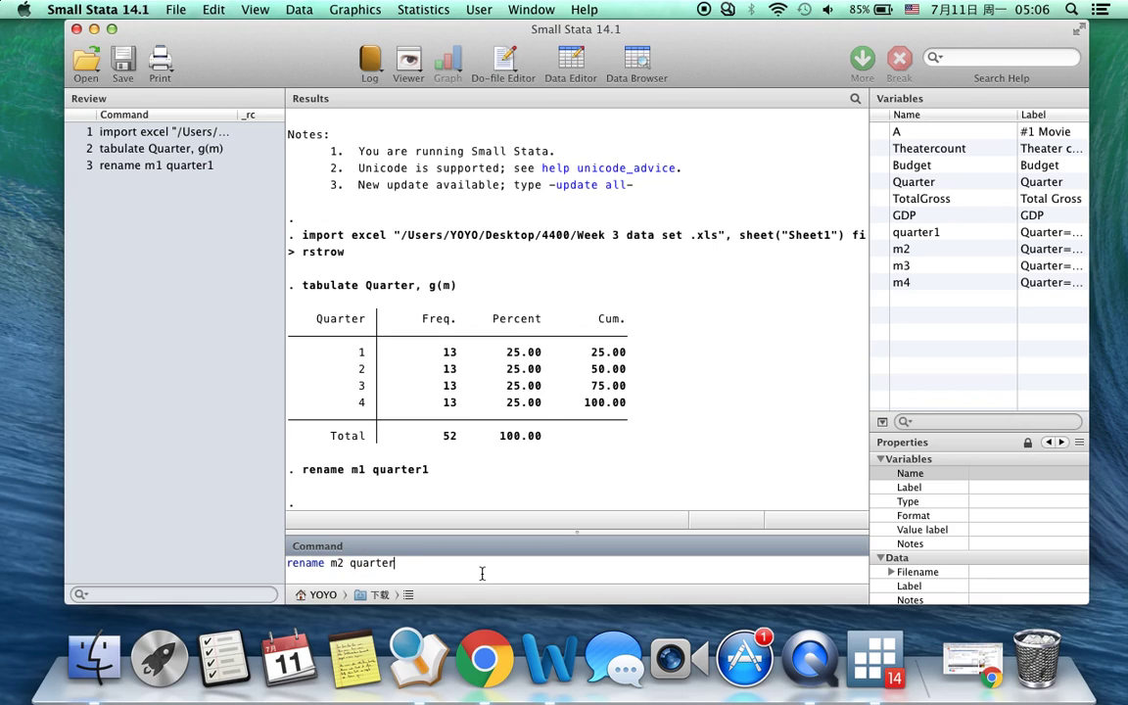
text(2)
key(Return)
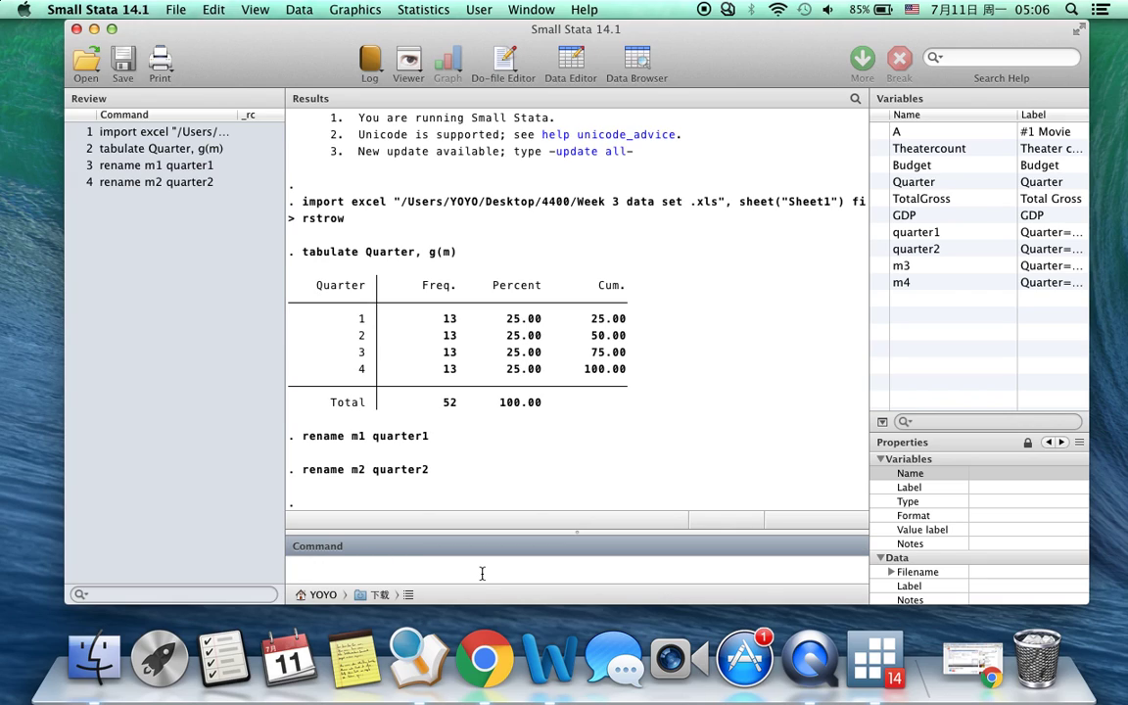
text(rename )
text(m3 quarte)
text(r3)
key(Return)
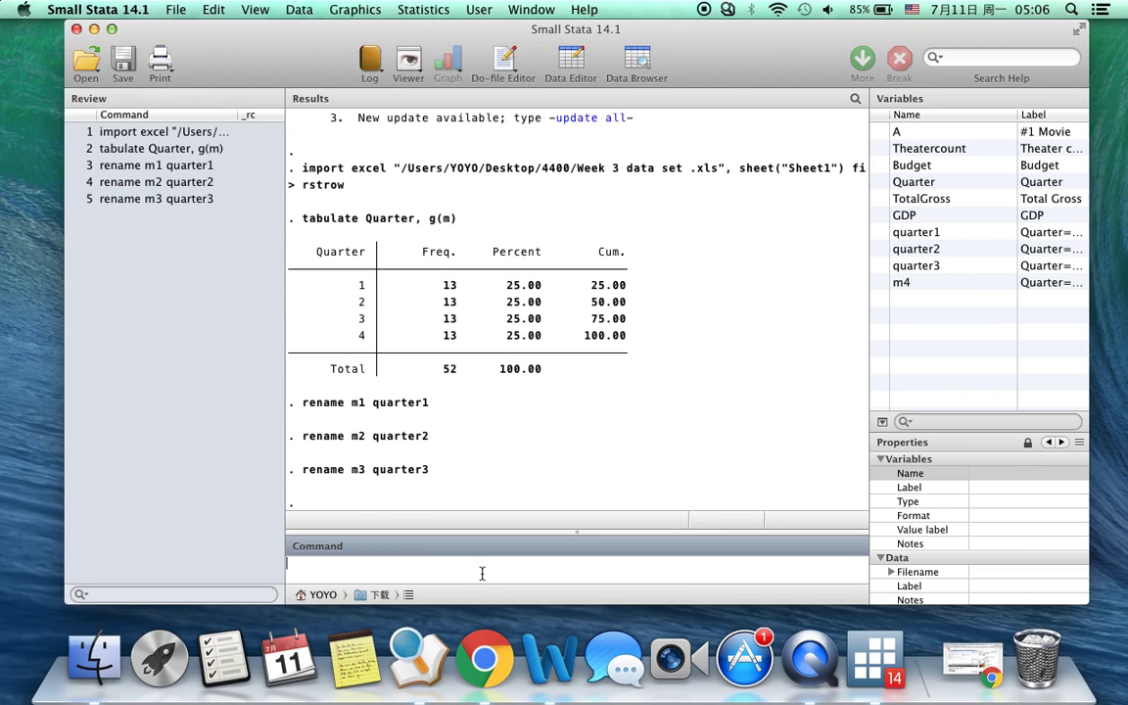
text(rename )
text(m4 quarte)
text(r4)
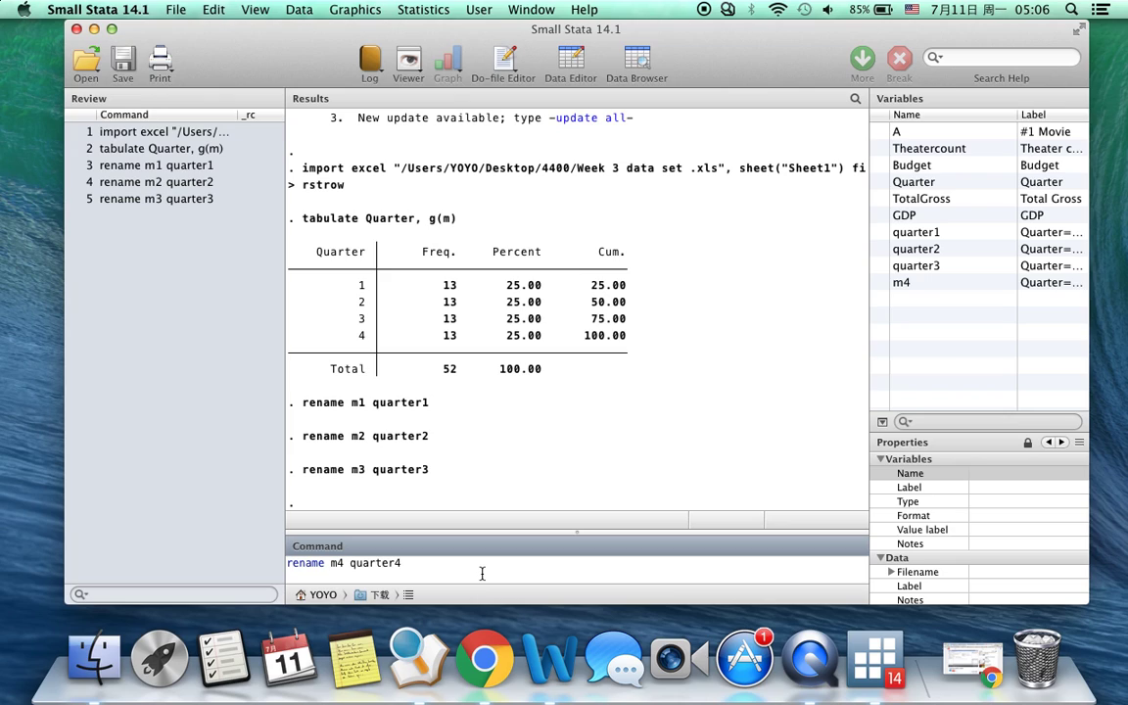
key(Return)
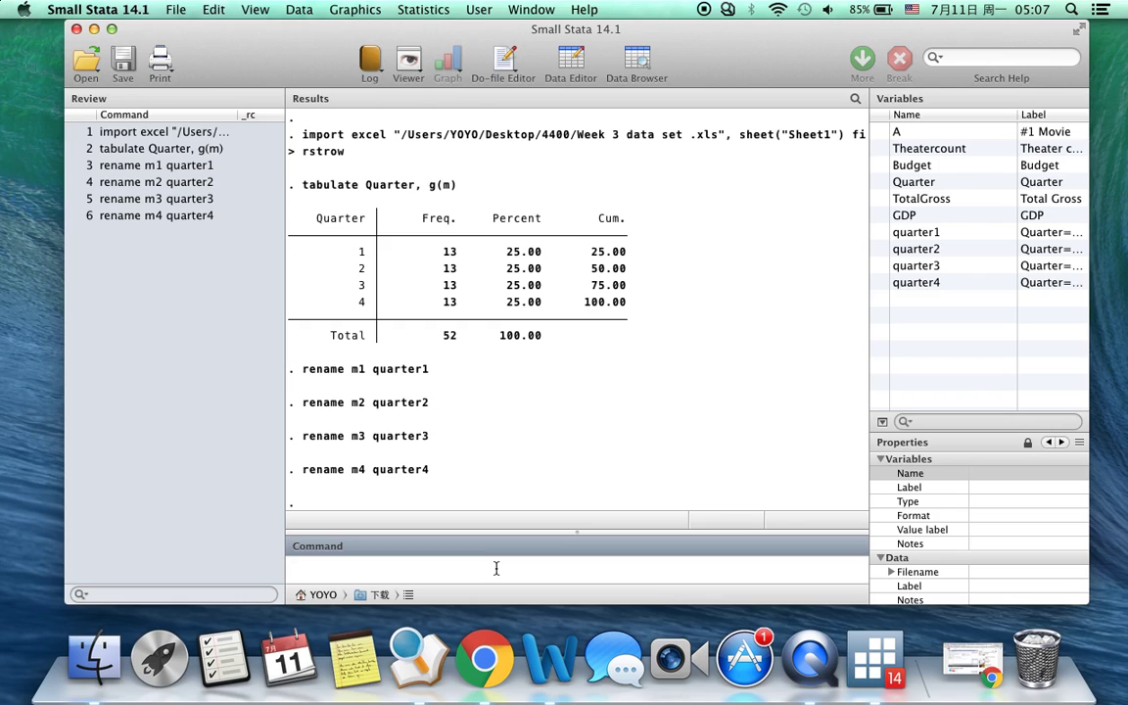
Run 'reg TotalGross Theatercount Budget GDP quarter2 quarter3 quarter4', giving R-squared 0.8185 on 52 observations
text(reg)
click(878, 198)
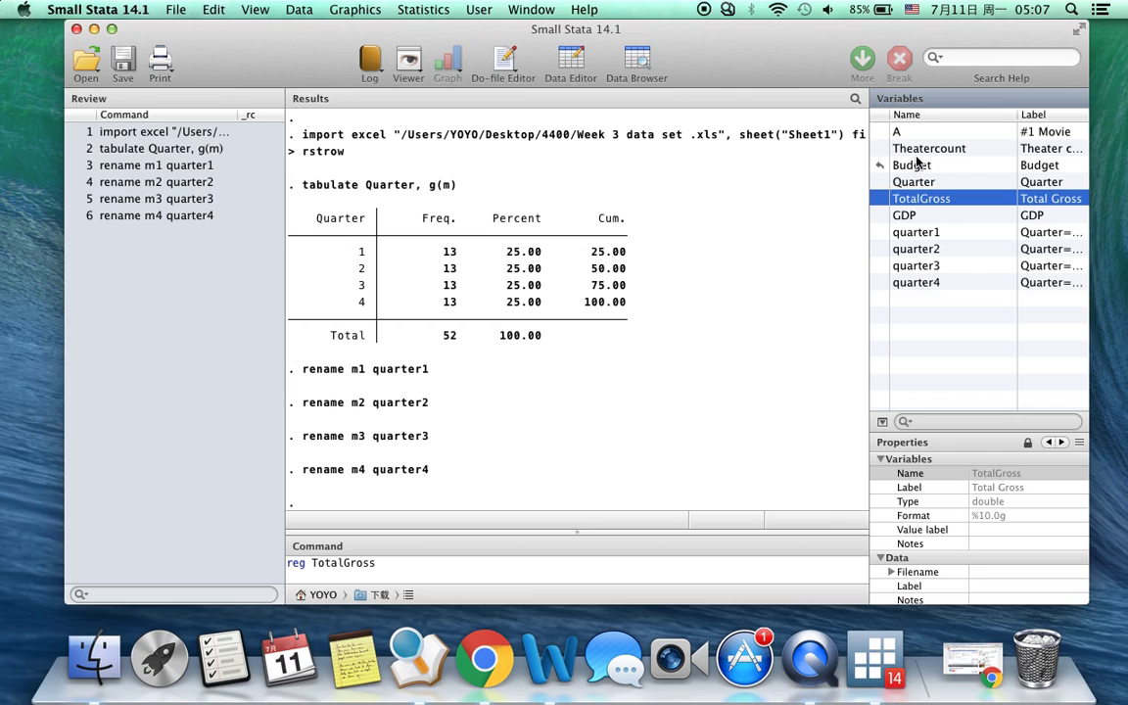
mouse_move(928, 148)
click(880, 149)
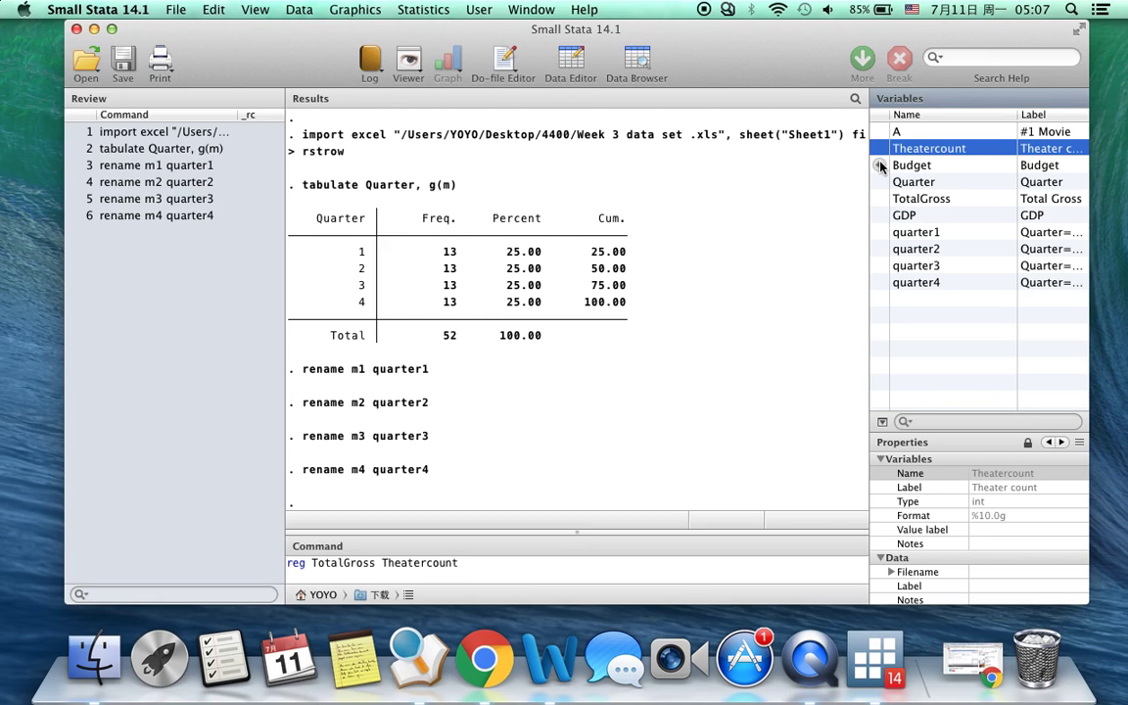
click(880, 167)
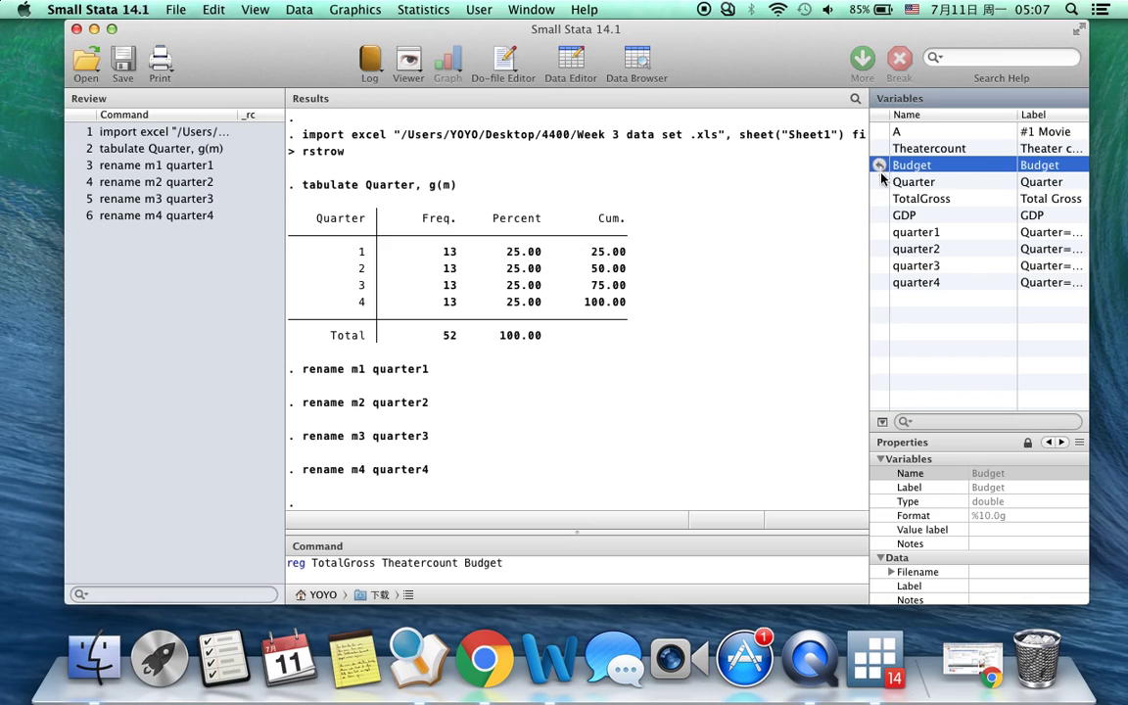
click(880, 216)
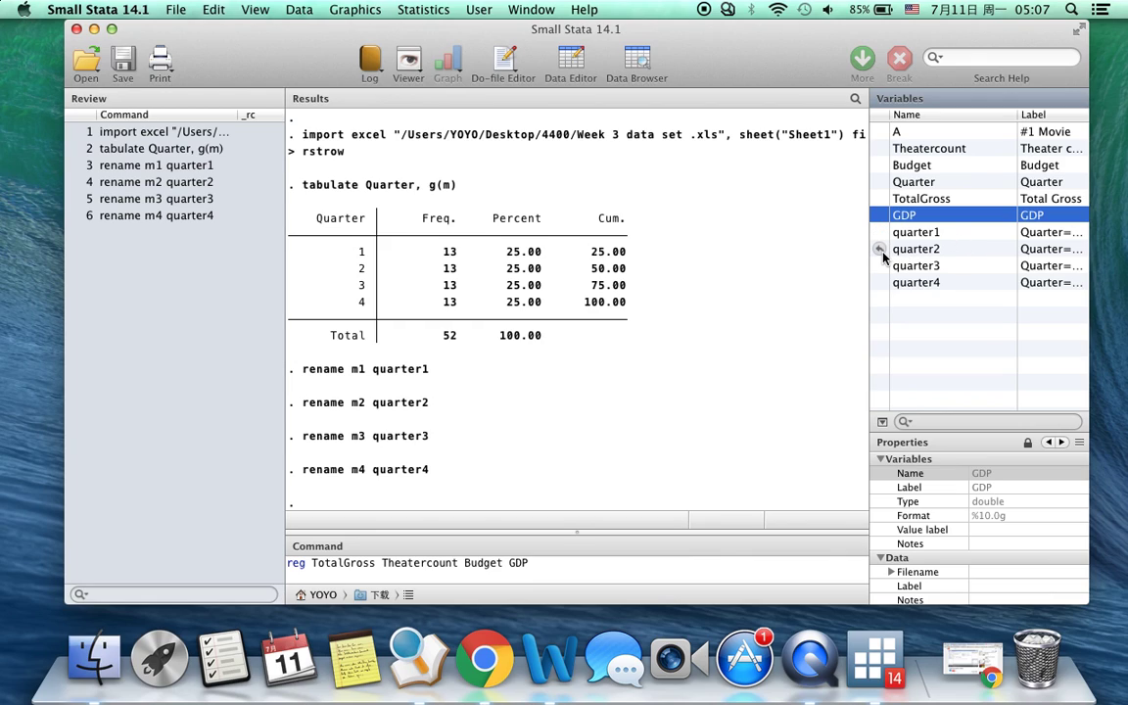
click(880, 250)
click(879, 265)
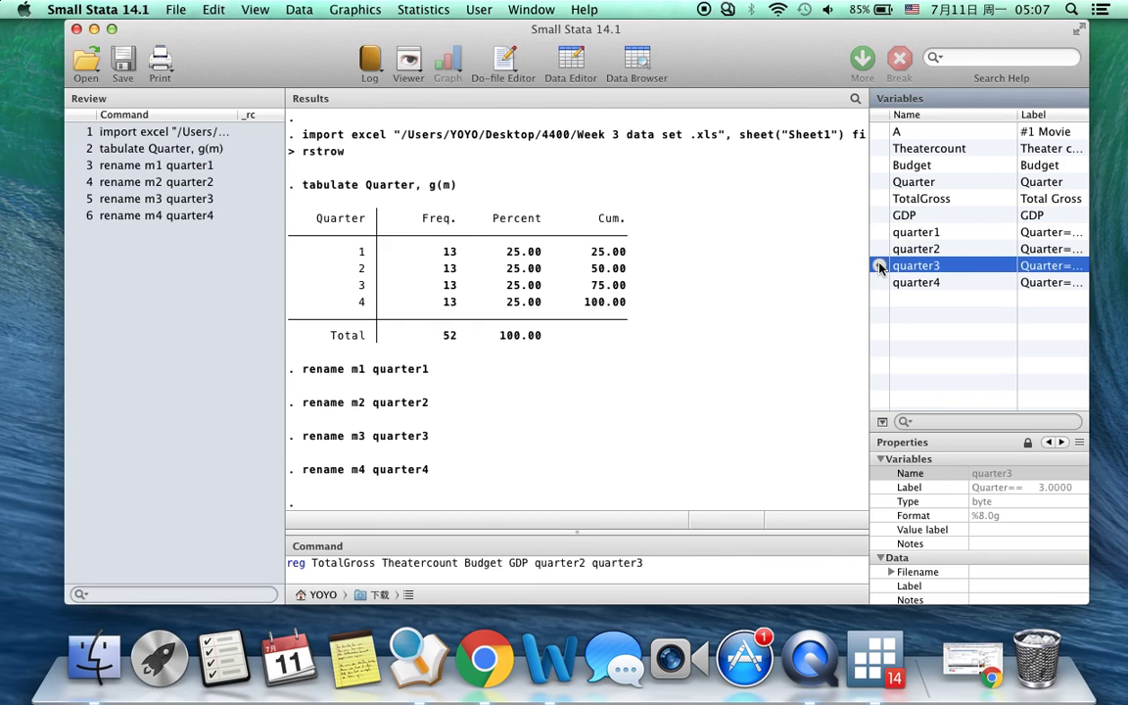
click(879, 282)
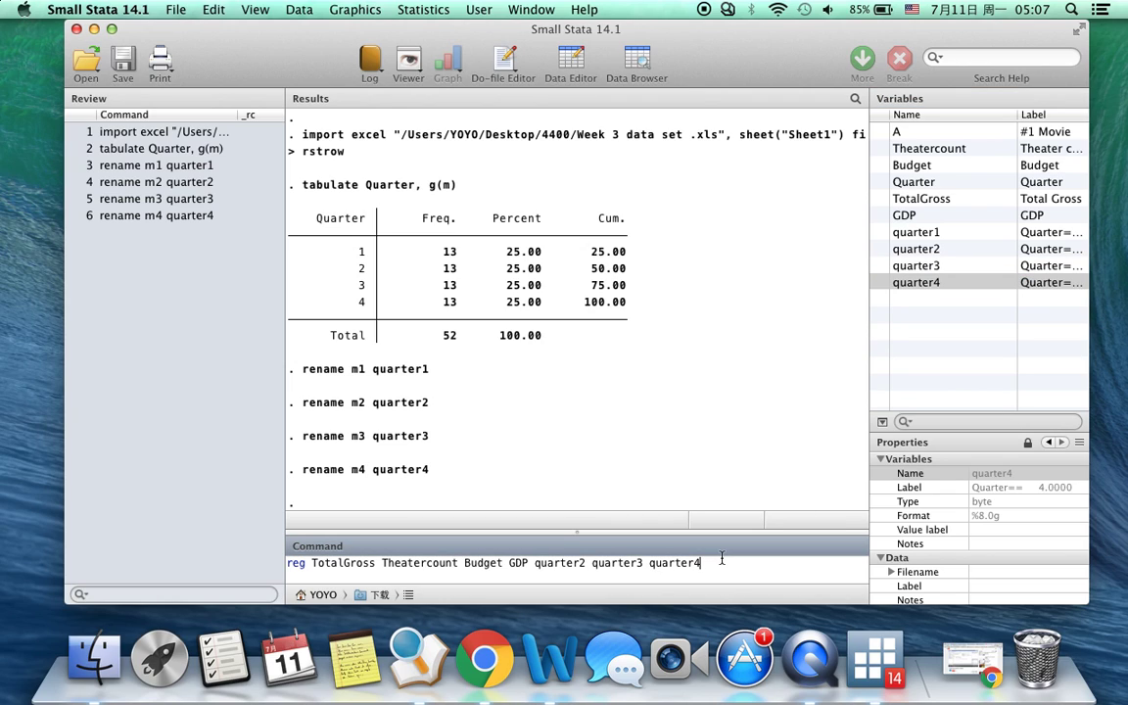
key(Return)
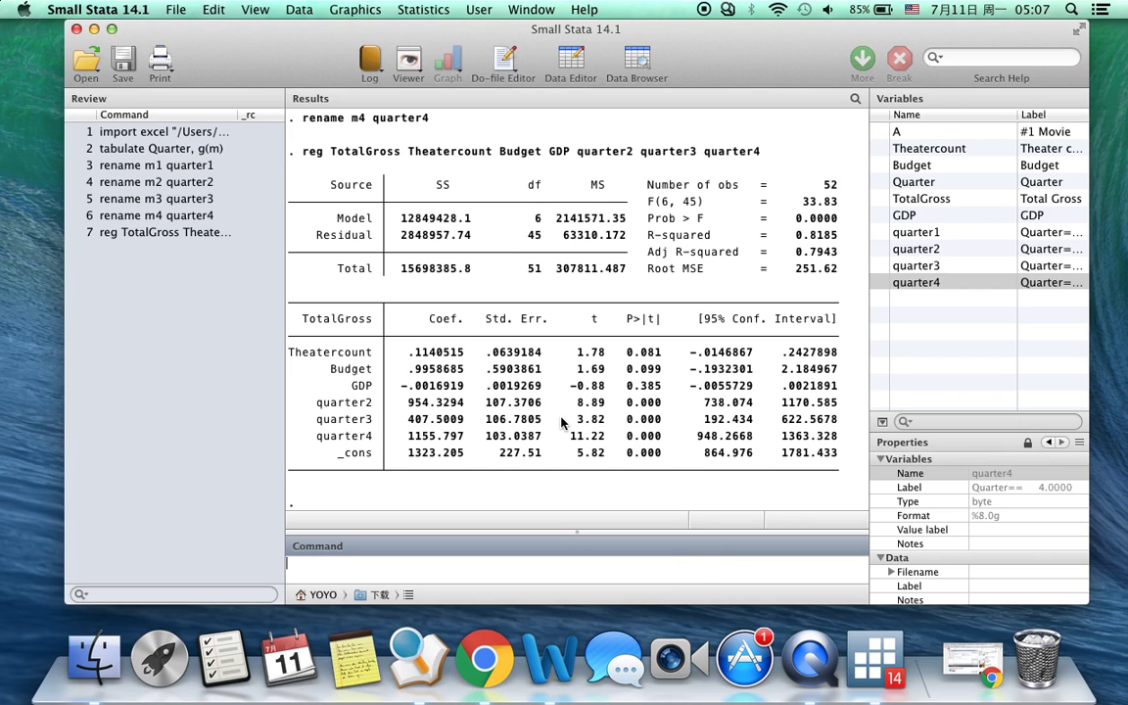
scroll(580, 387, up, 2)
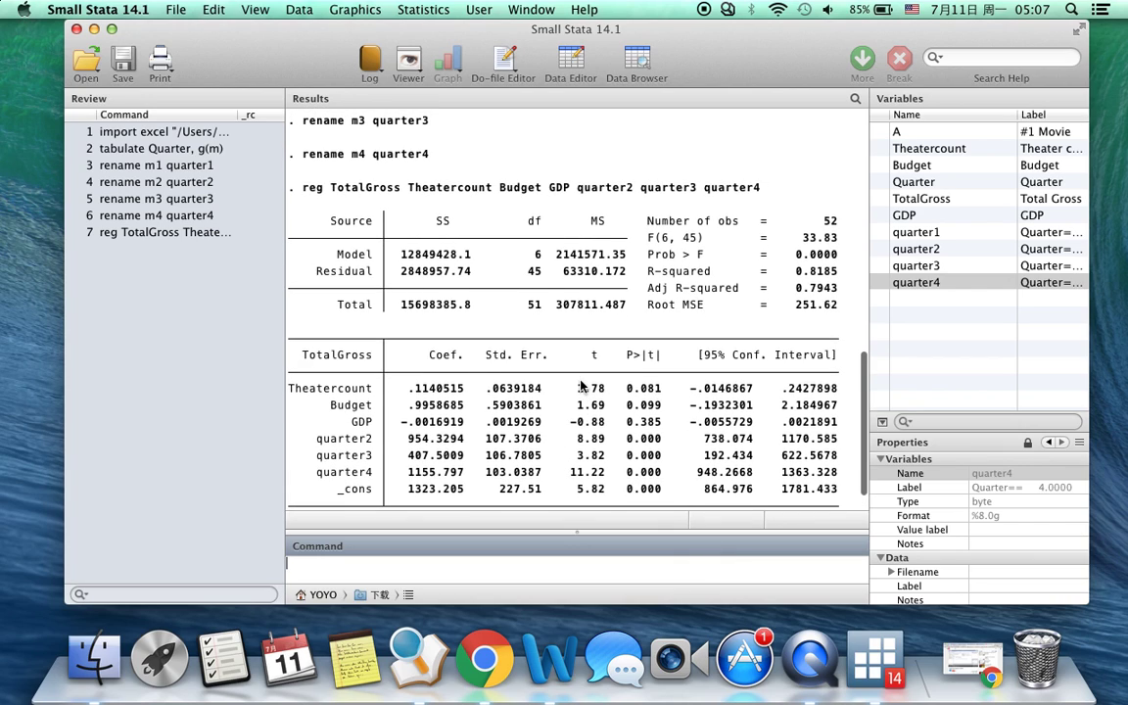
scroll(579, 387, down, 2)
scroll(580, 387, up, 3)
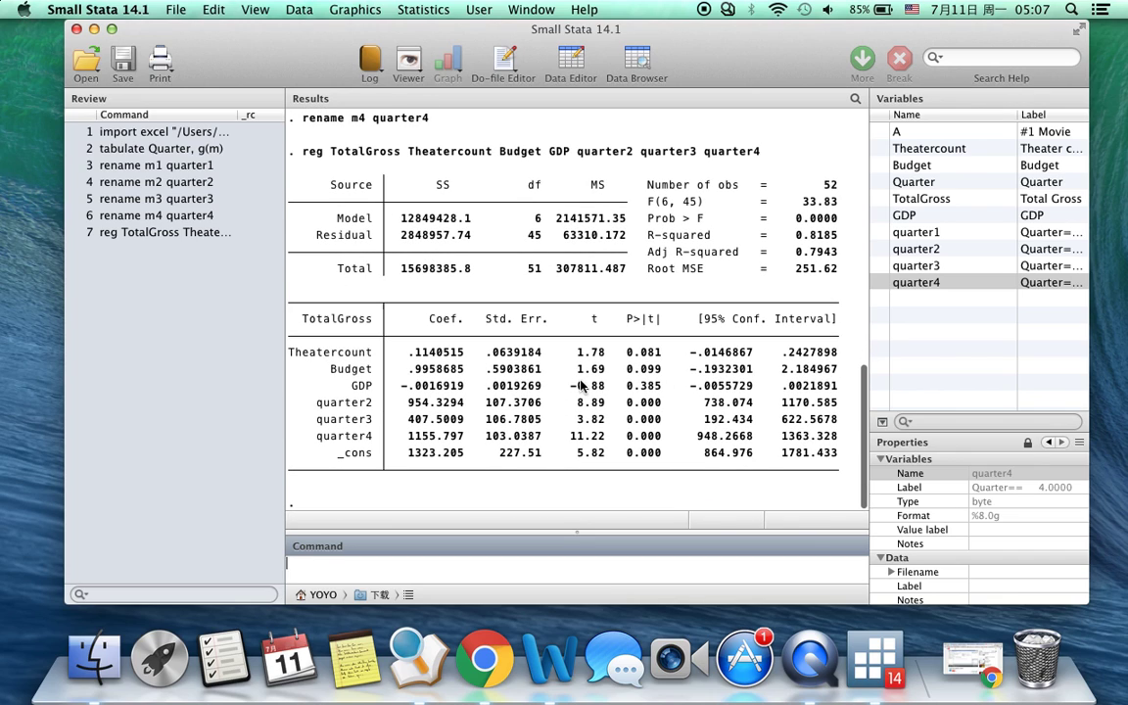